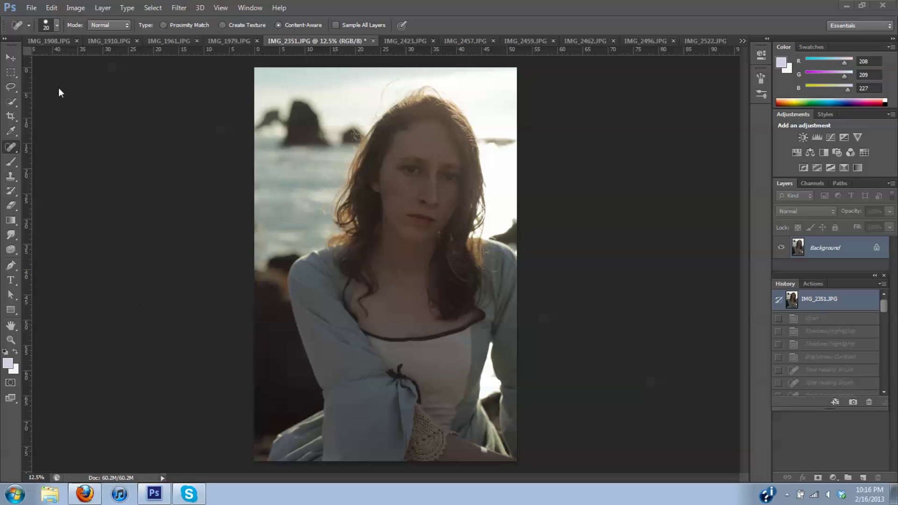
# Step: Open the Shadows/Highlights adjustment on the beach portrait via Image > Adjustments
pyautogui.click(77, 8)
pyautogui.moveTo(90, 39)
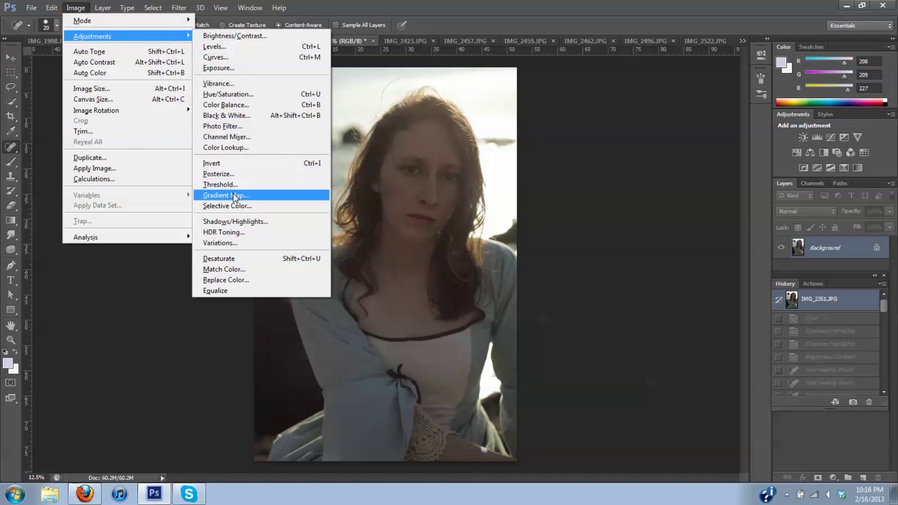
pyautogui.click(237, 222)
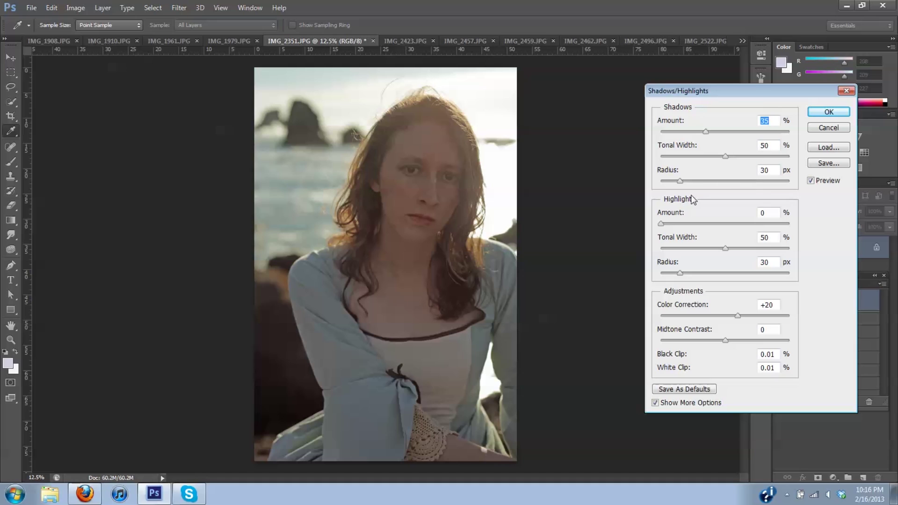
# Step: Apply Shadows/Highlights with shadows amount 41%, tonal width 79%, radius 438 px, colour correction +35
pyautogui.moveTo(681, 183); pyautogui.dragTo(772, 185)
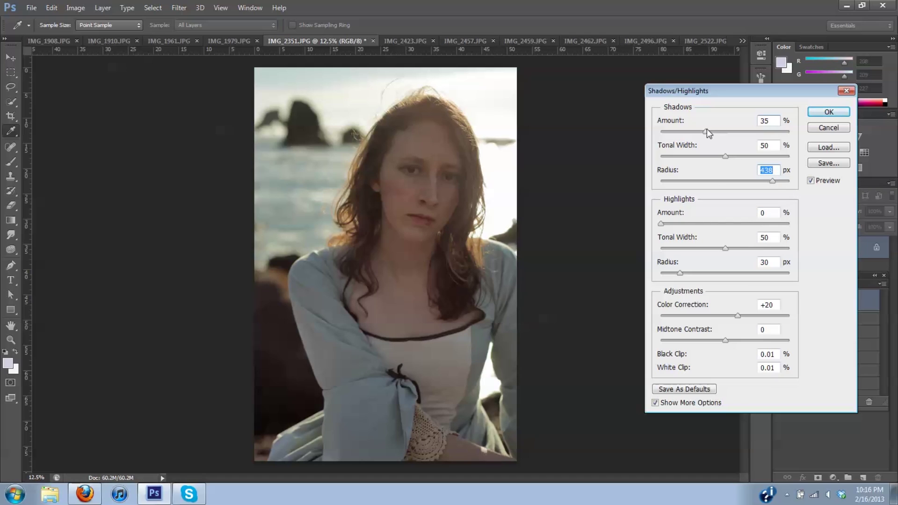
pyautogui.moveTo(706, 131)
pyautogui.mouseDown()
pyautogui.moveTo(695, 132)
pyautogui.moveTo(744, 131)
pyautogui.moveTo(730, 156)
pyautogui.moveTo(760, 158)
pyautogui.moveTo(753, 132)
pyautogui.moveTo(742, 132)
pyautogui.moveTo(768, 159)
pyautogui.moveTo(737, 133)
pyautogui.moveTo(713, 132)
pyautogui.mouseUp()
pyautogui.moveTo(768, 161)
pyautogui.mouseDown()
pyautogui.moveTo(777, 162)
pyautogui.moveTo(754, 160)
pyautogui.moveTo(762, 161)
pyautogui.mouseUp()
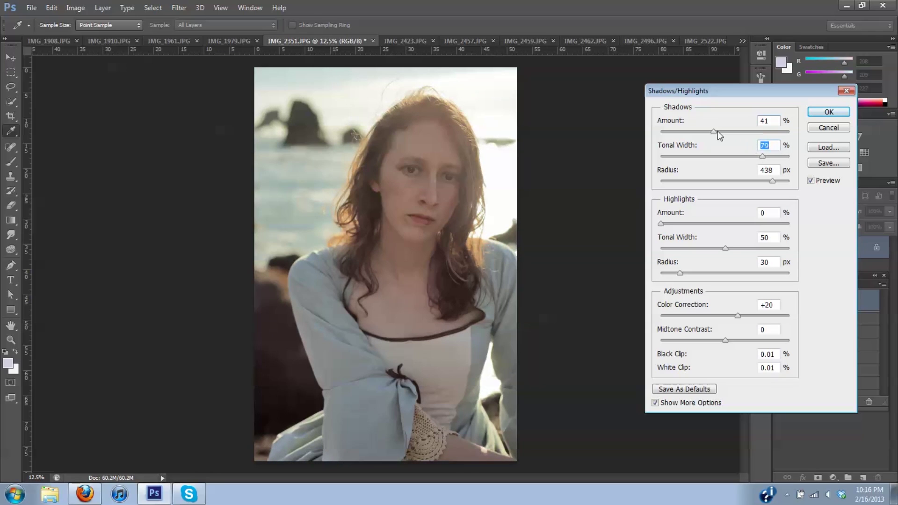
pyautogui.moveTo(715, 132)
pyautogui.mouseDown()
pyautogui.moveTo(742, 133)
pyautogui.moveTo(703, 136)
pyautogui.mouseUp()
pyautogui.hotkey('shift', 'Up')
pyautogui.moveTo(725, 341)
pyautogui.mouseDown()
pyautogui.moveTo(738, 344)
pyautogui.moveTo(719, 344)
pyautogui.mouseUp()
pyautogui.moveTo(738, 316); pyautogui.dragTo(750, 320)
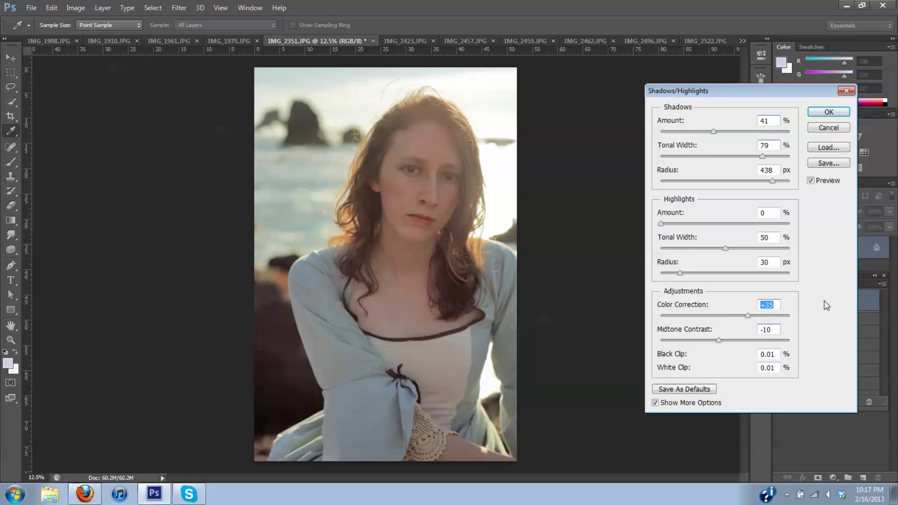
pyautogui.click(832, 113)
# Step: Reopen the Shadows/Highlights adjustment for a second pass
pyautogui.click(79, 9)
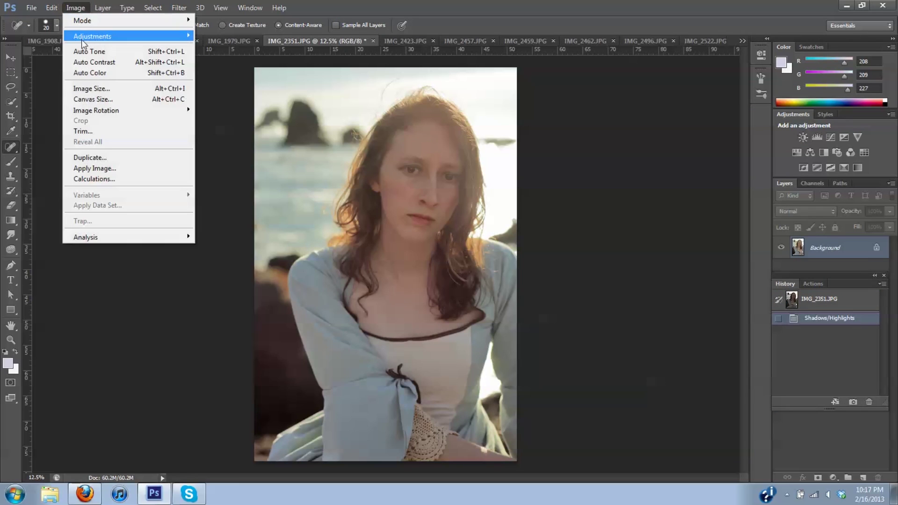
pyautogui.moveTo(86, 37)
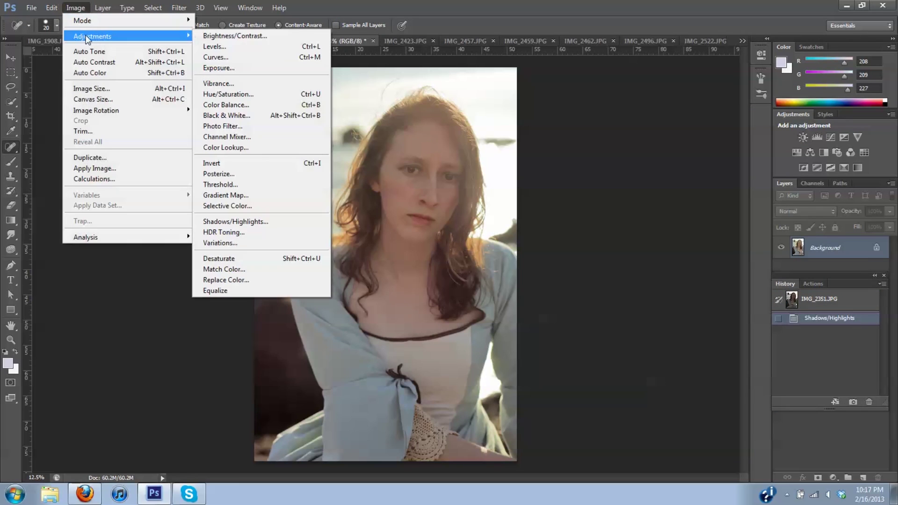
pyautogui.click(262, 223)
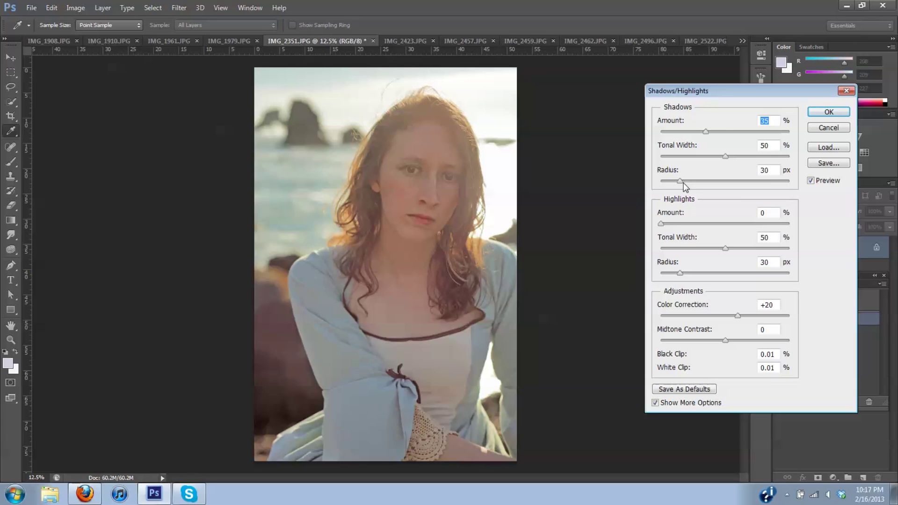
# Step: Apply a second pass: shadows 23%, tonal width 75%, radius 412 px, midtone contrast +25, colour correction +30
pyautogui.moveTo(680, 182); pyautogui.dragTo(769, 188)
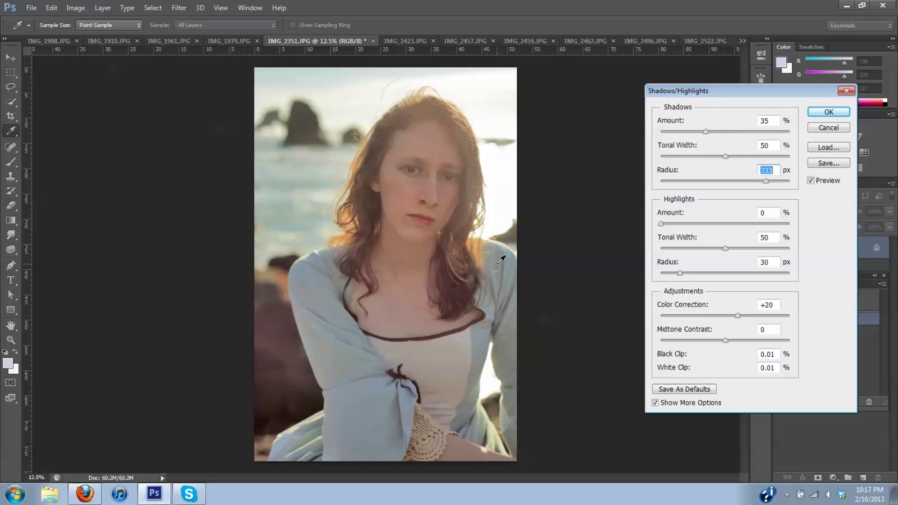
pyautogui.click(706, 133)
pyautogui.moveTo(706, 133); pyautogui.dragTo(741, 158)
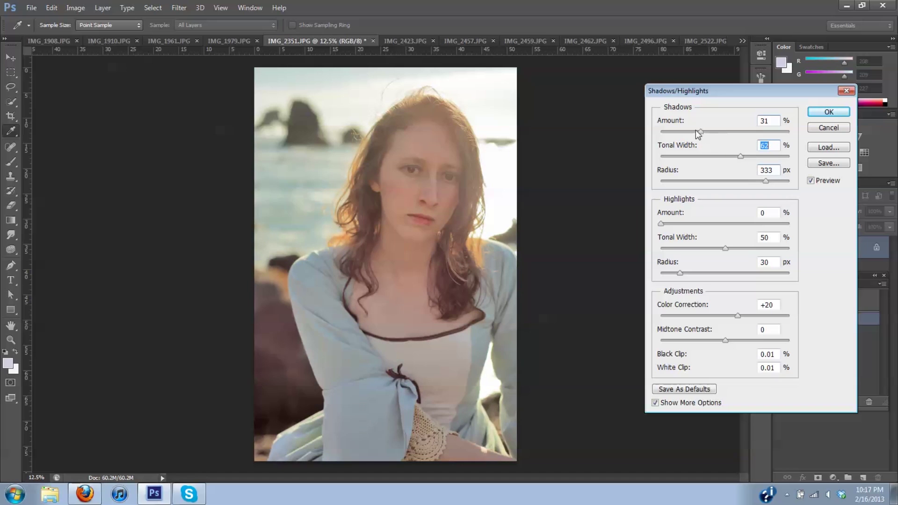
pyautogui.moveTo(696, 131); pyautogui.dragTo(682, 132)
pyautogui.moveTo(740, 156)
pyautogui.mouseDown()
pyautogui.moveTo(759, 161)
pyautogui.moveTo(721, 154)
pyautogui.moveTo(757, 156)
pyautogui.moveTo(749, 157)
pyautogui.mouseUp()
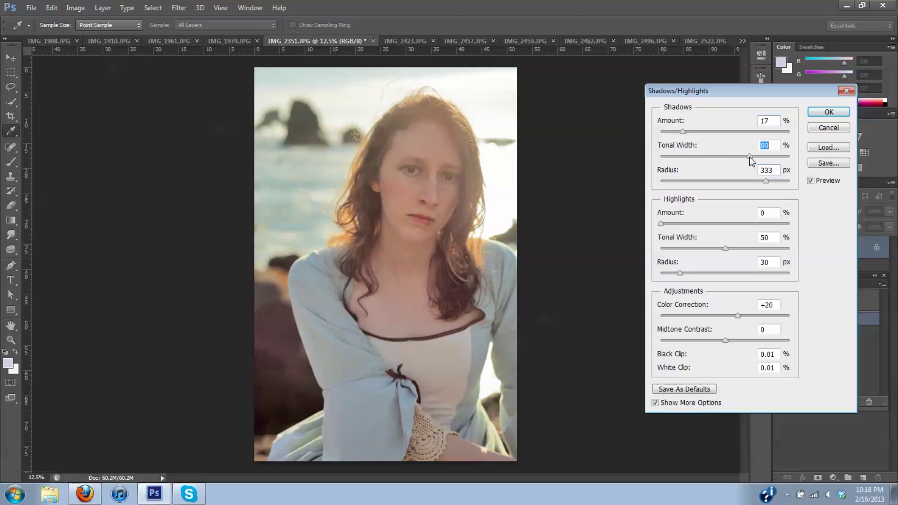
pyautogui.moveTo(684, 132); pyautogui.dragTo(686, 132)
pyautogui.moveTo(726, 342); pyautogui.dragTo(745, 318)
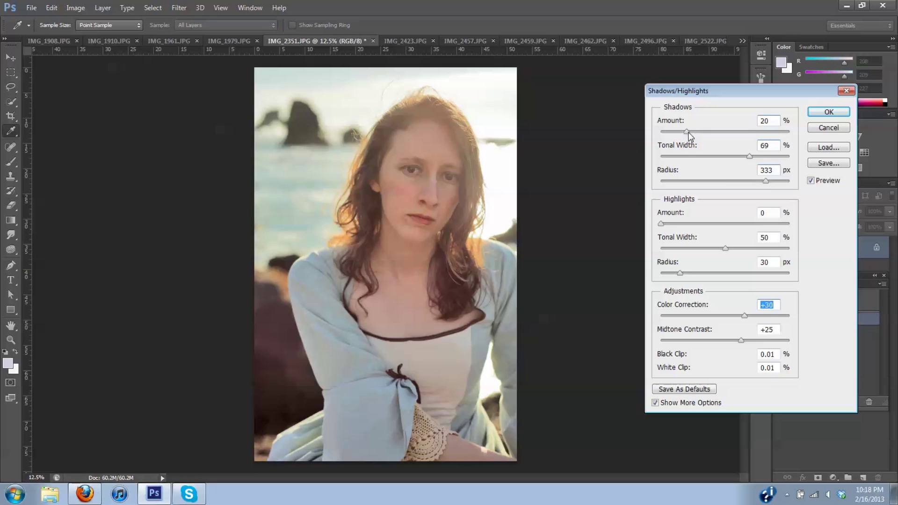
pyautogui.moveTo(690, 135)
pyautogui.mouseDown()
pyautogui.moveTo(700, 137)
pyautogui.moveTo(683, 133)
pyautogui.mouseUp()
pyautogui.moveTo(751, 158); pyautogui.dragTo(759, 159)
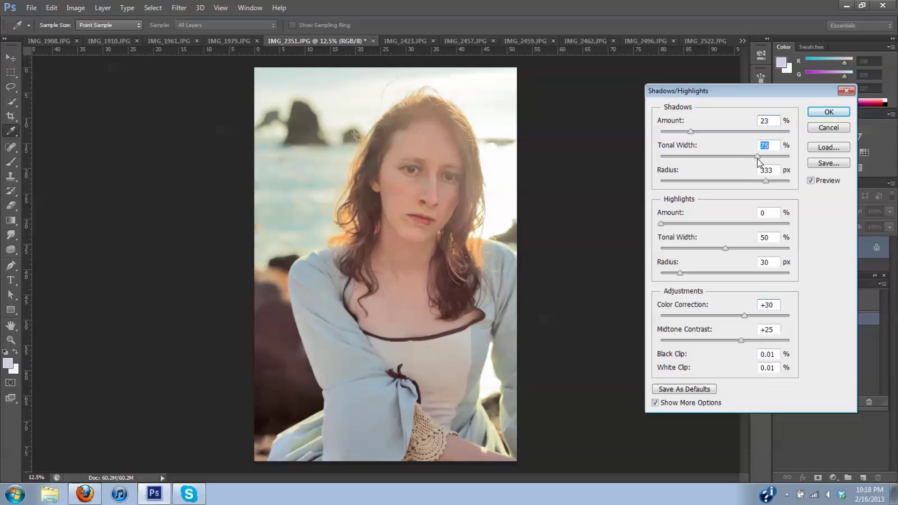
pyautogui.moveTo(764, 181); pyautogui.dragTo(768, 182)
pyautogui.click(829, 113)
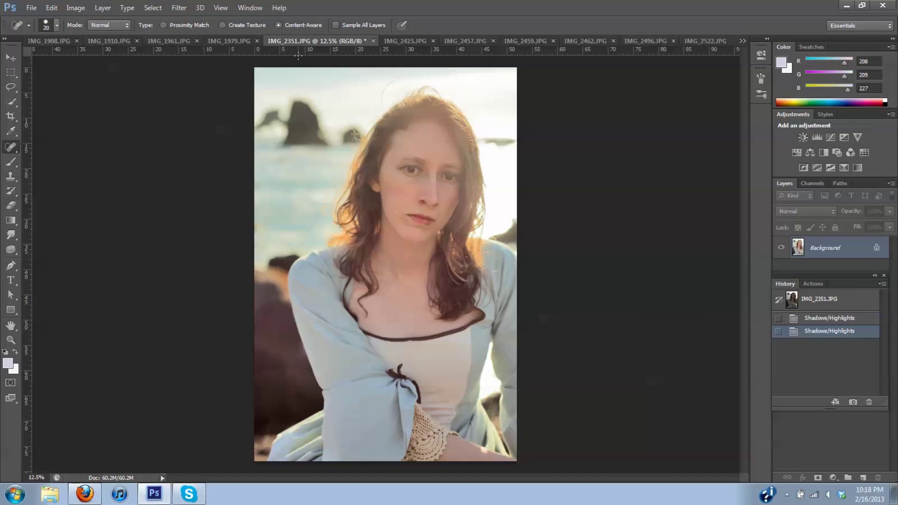
# Step: Open the Brightness/Contrast dialog from Image > Adjustments for the portrait
pyautogui.click(69, 7)
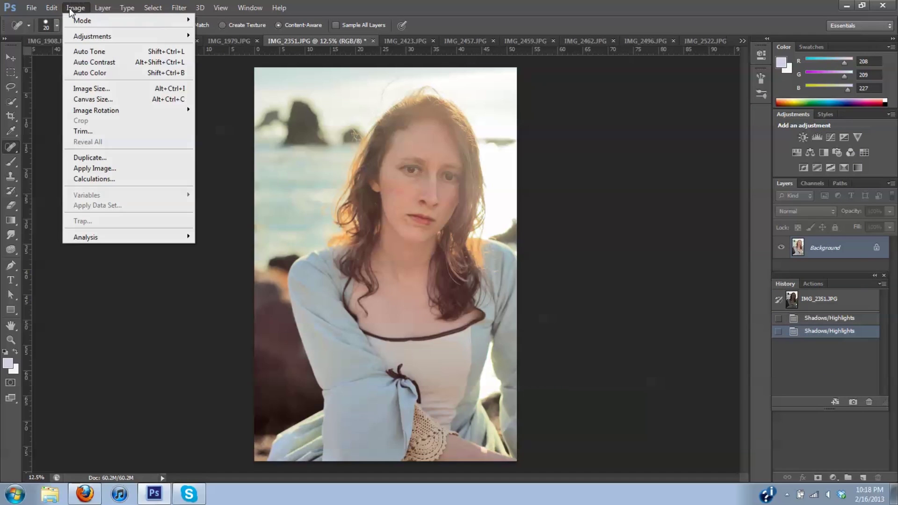
pyautogui.moveTo(72, 36)
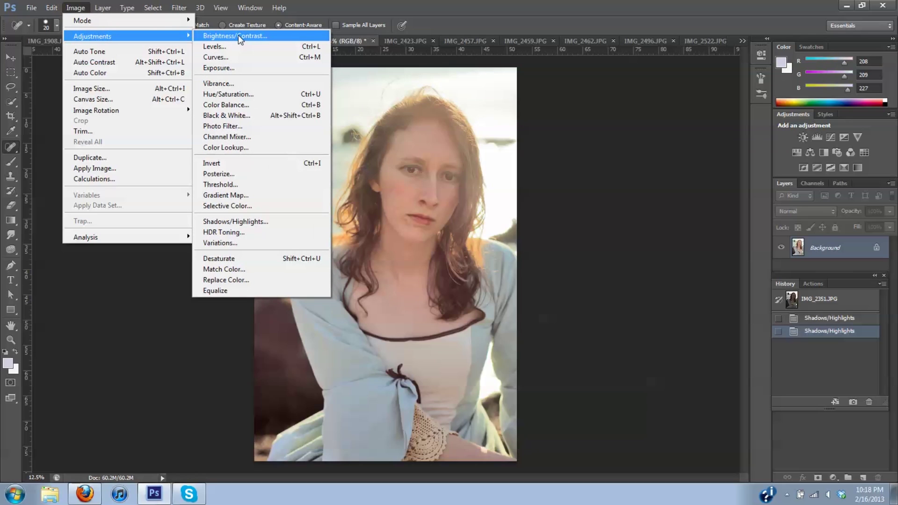
pyautogui.click(239, 36)
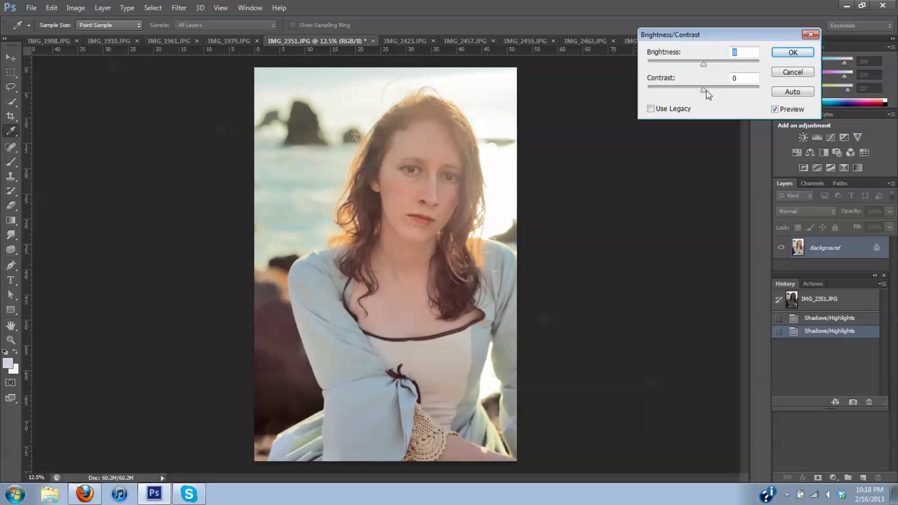
# Step: Set Brightness/Contrast to contrast 21 with a small positive brightness lift
pyautogui.moveTo(706, 90)
pyautogui.mouseDown()
pyautogui.moveTo(678, 94)
pyautogui.moveTo(712, 100)
pyautogui.moveTo(703, 99)
pyautogui.moveTo(706, 107)
pyautogui.mouseUp()
pyautogui.moveTo(701, 64); pyautogui.dragTo(704, 64)
pyautogui.moveTo(710, 91)
pyautogui.mouseDown()
pyautogui.moveTo(718, 91)
pyautogui.moveTo(712, 66)
pyautogui.moveTo(706, 90)
pyautogui.moveTo(703, 64)
pyautogui.moveTo(708, 97)
pyautogui.mouseUp()
pyautogui.moveTo(714, 93); pyautogui.dragTo(719, 95)
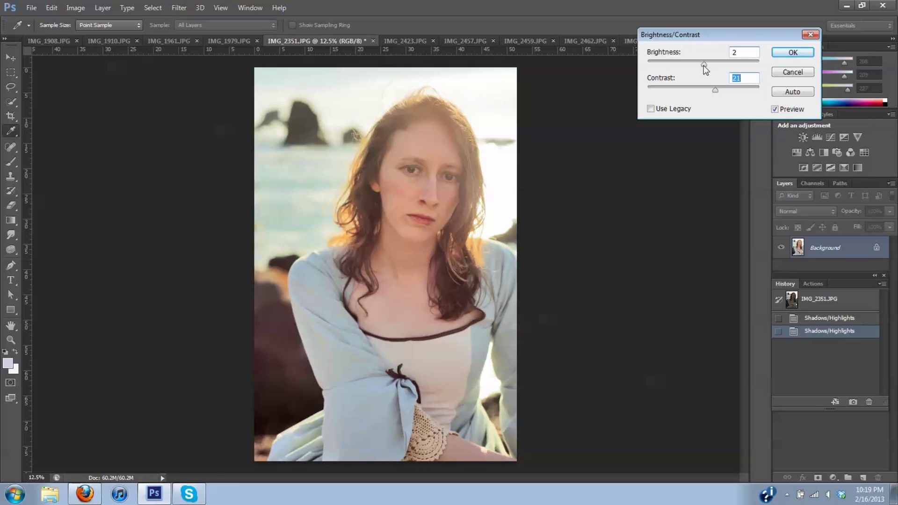
pyautogui.moveTo(706, 69); pyautogui.dragTo(707, 68)
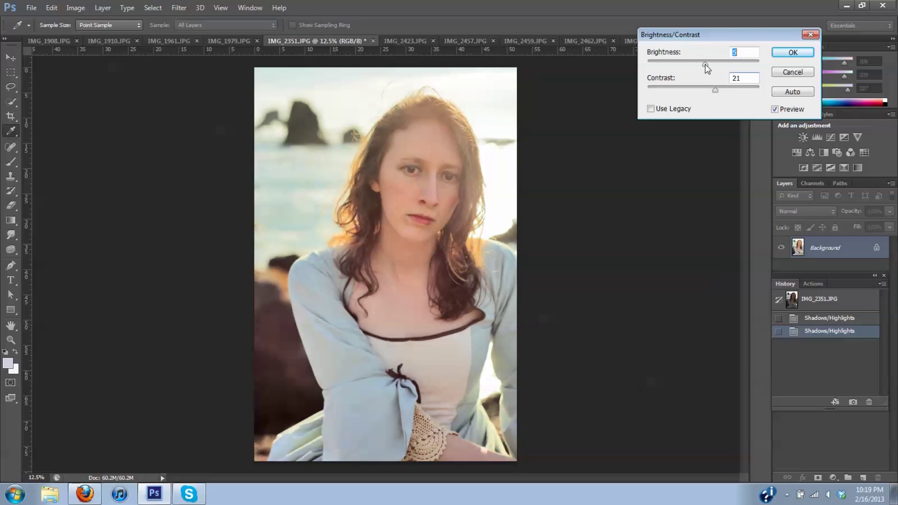